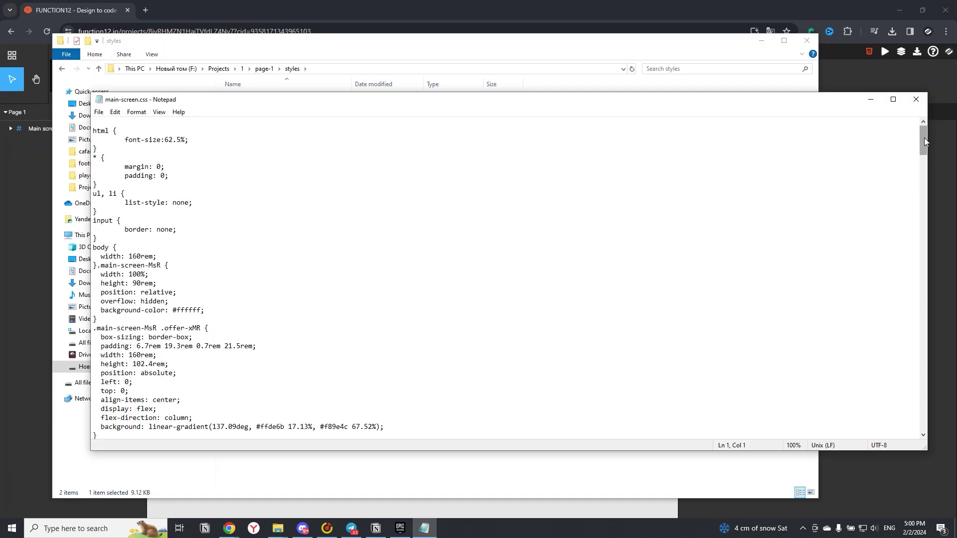
mouse_move(924, 138)
mouse_down()
mouse_move(924, 284)
mouse_move(890, 389)
mouse_move(890, 430)
mouse_up()
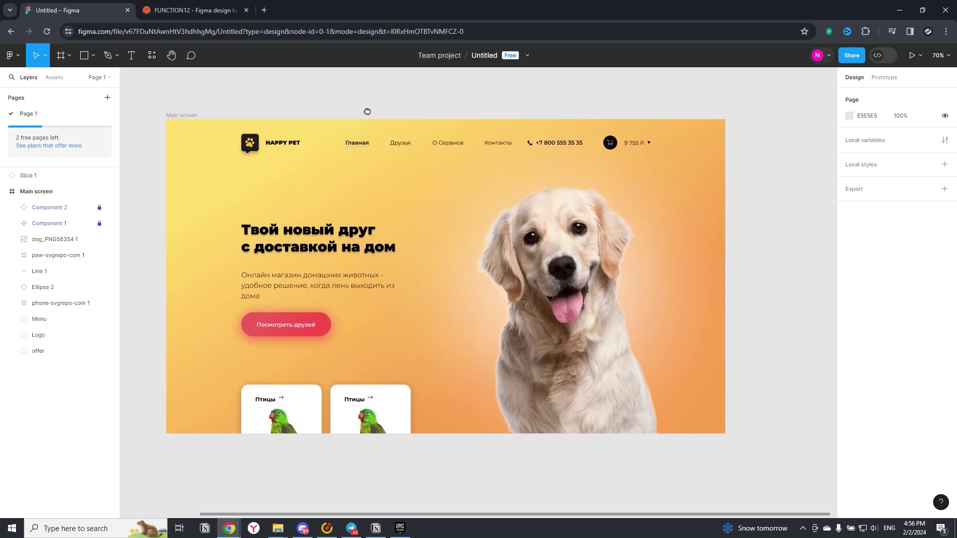
Step: Sign up for a FUNCTION12 account and start creating a new project
drag(367, 111, 384, 117)
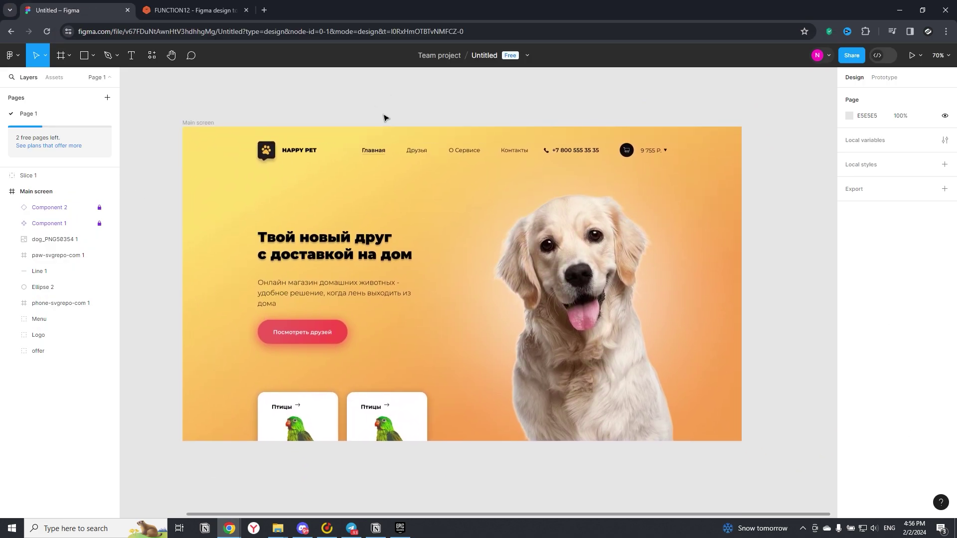
click(200, 6)
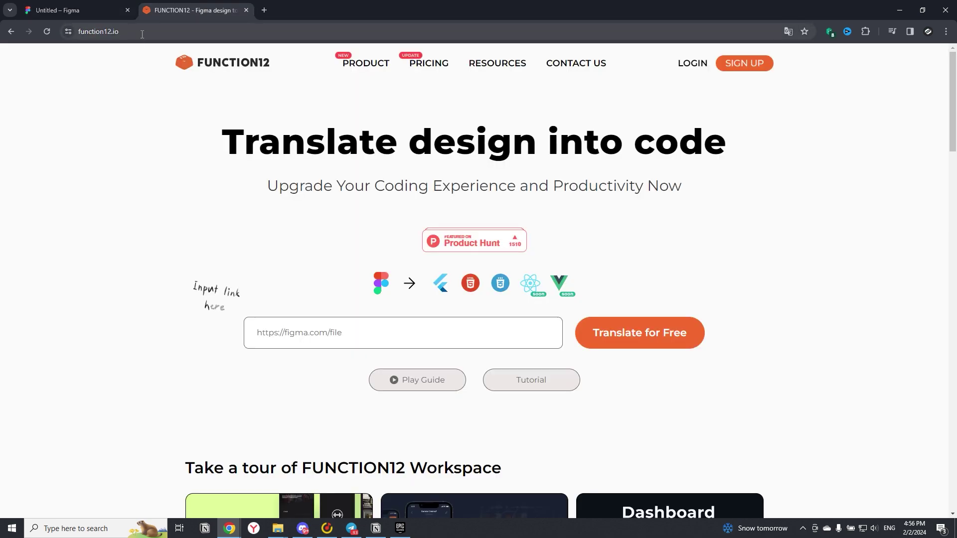
click(63, 32)
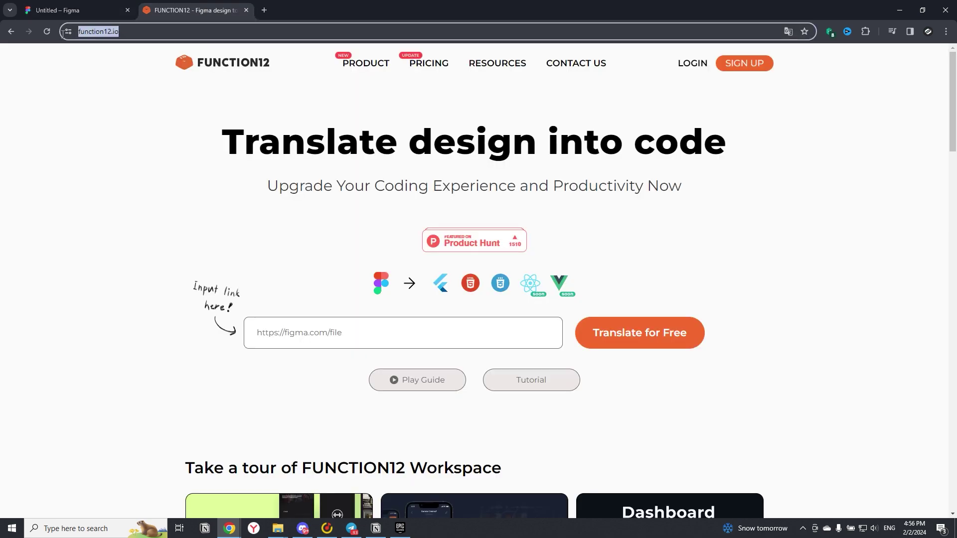
click(83, 111)
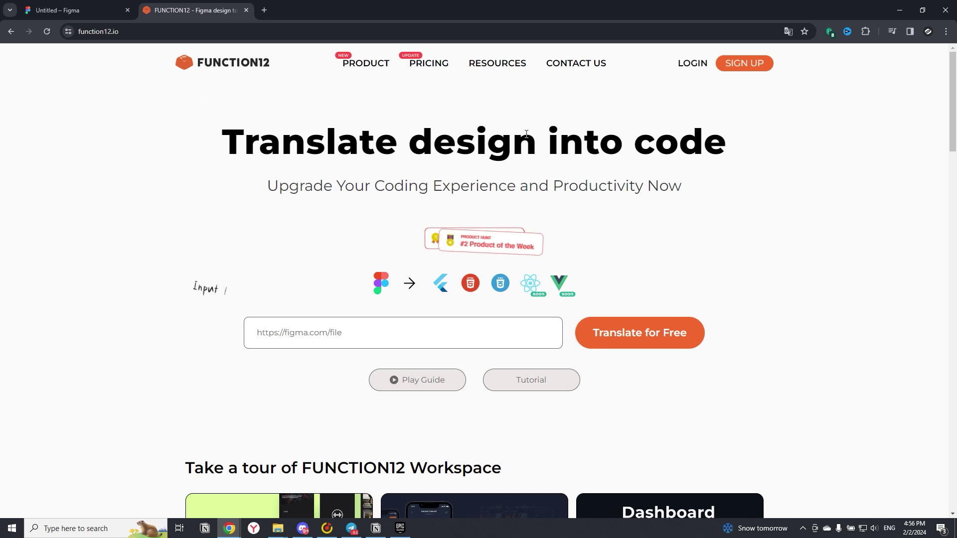
click(750, 64)
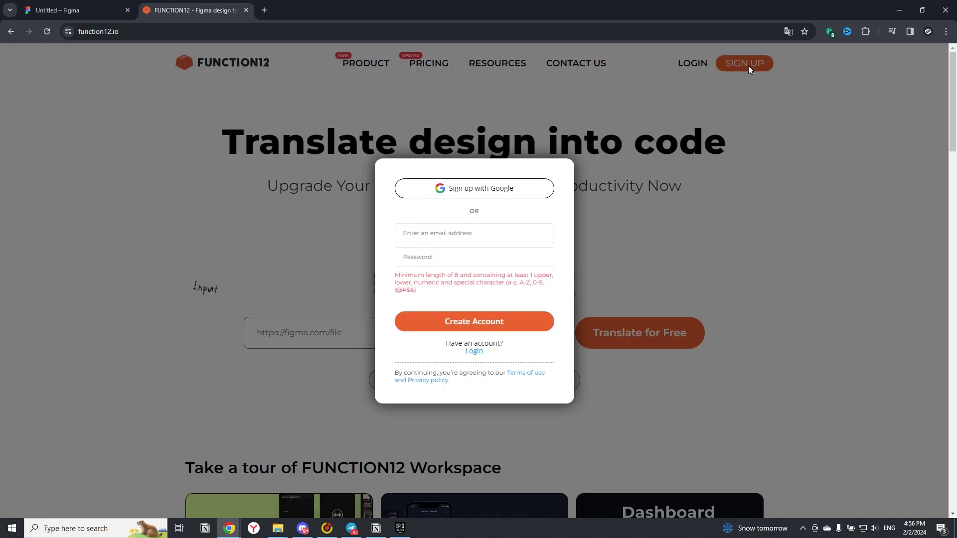
click(474, 189)
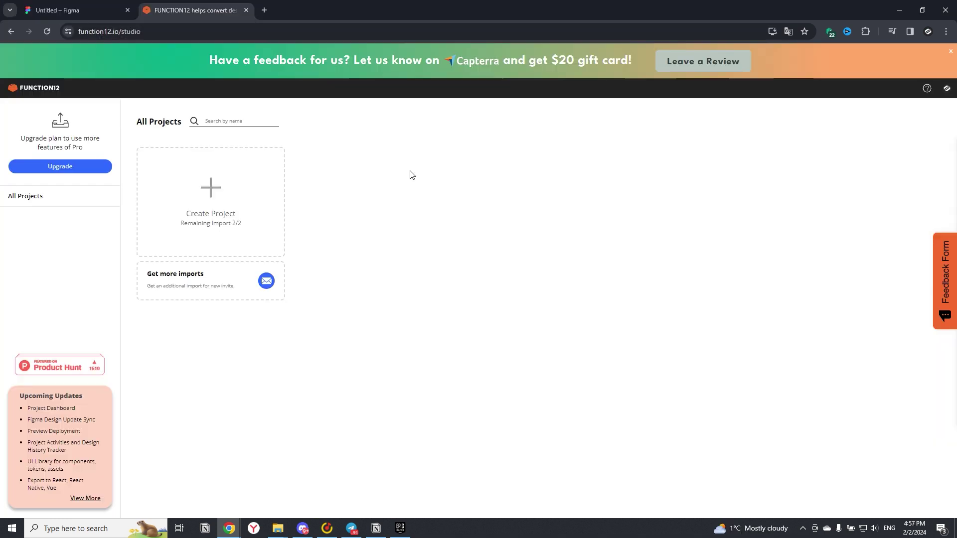
click(207, 194)
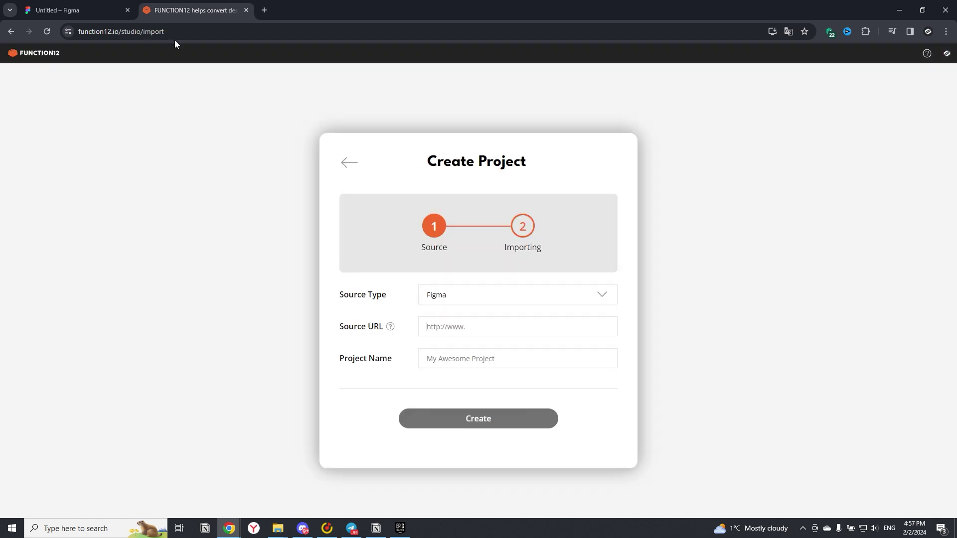
Step: Copy the Figma design file's share link and return to FUNCTION12
click(76, 10)
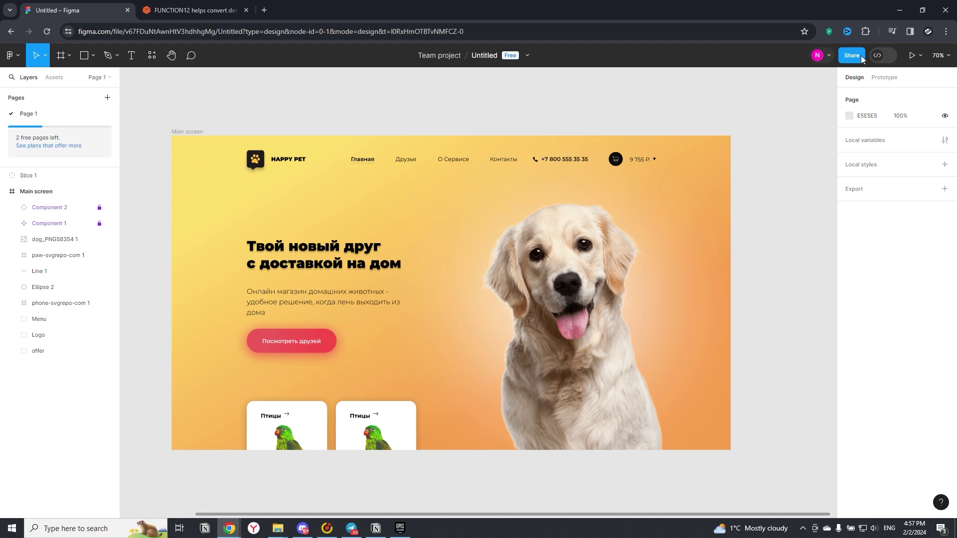
click(861, 59)
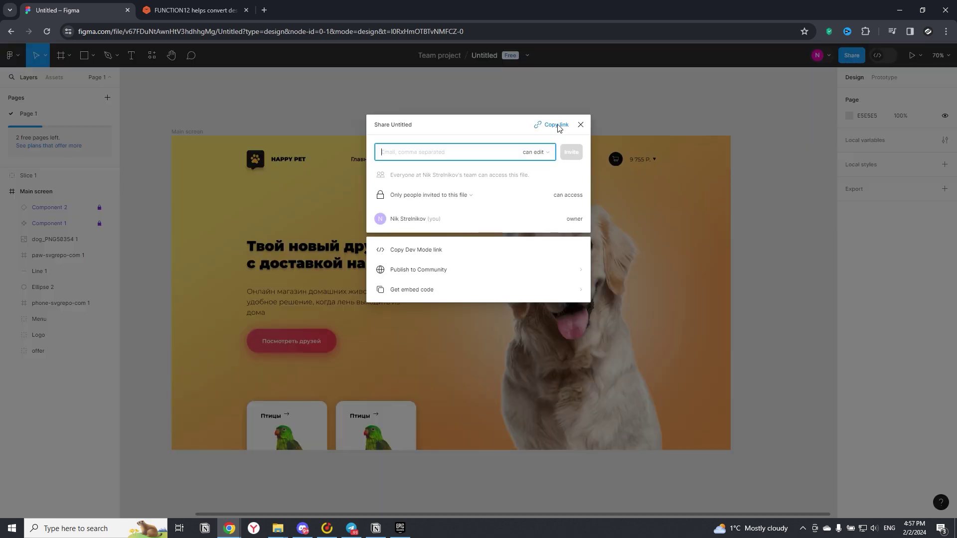
click(558, 125)
click(191, 11)
Step: Create project 'test' from the pasted Figma share link and export it as HTML
click(446, 327)
key(ctrl+v)
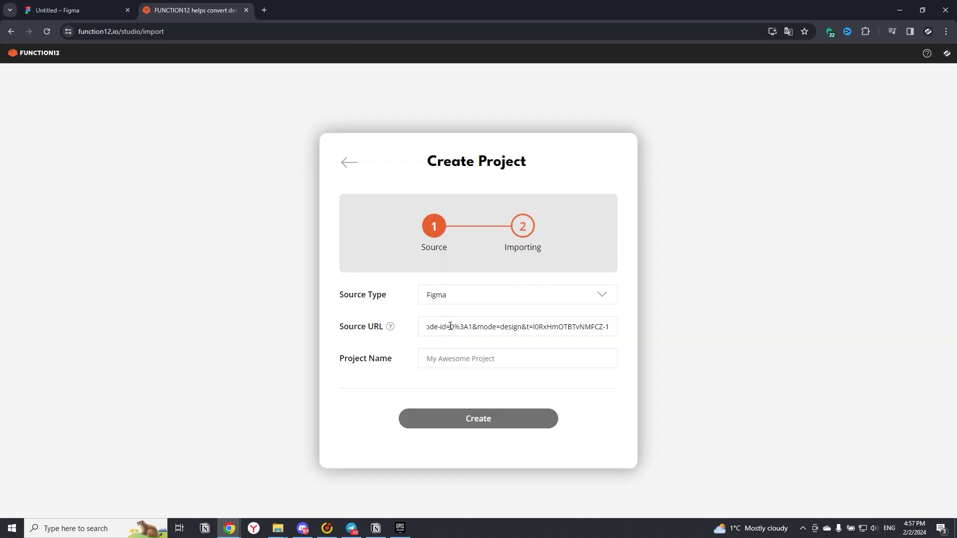
click(462, 364)
text(test)
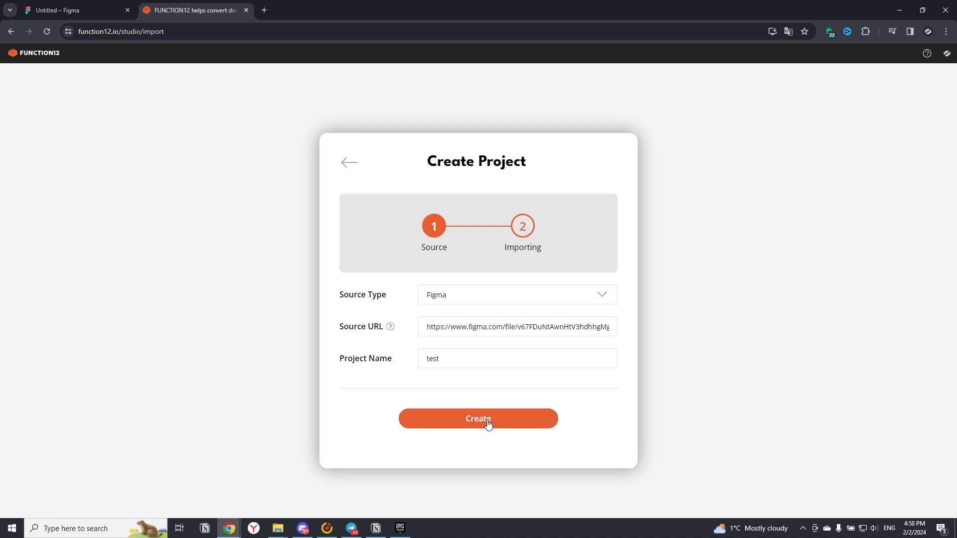
click(487, 425)
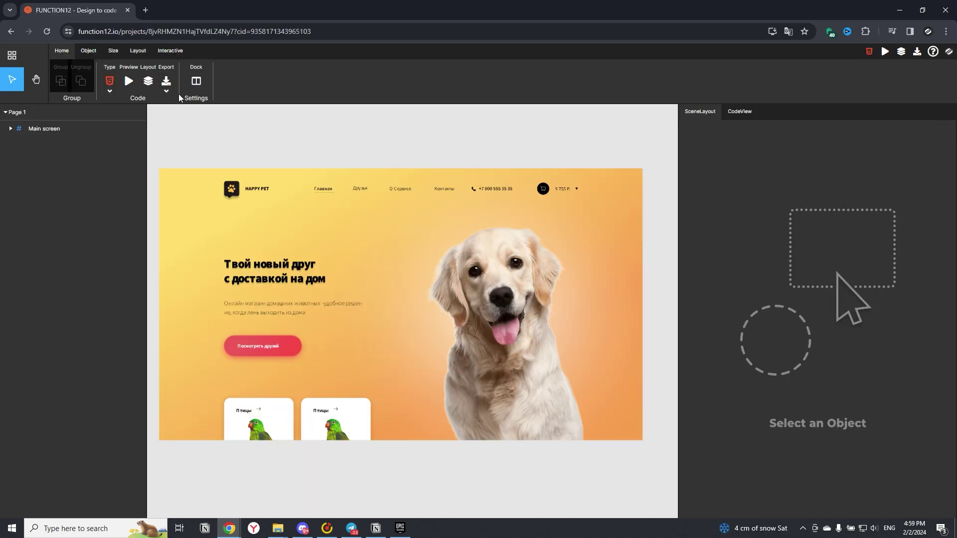
click(167, 91)
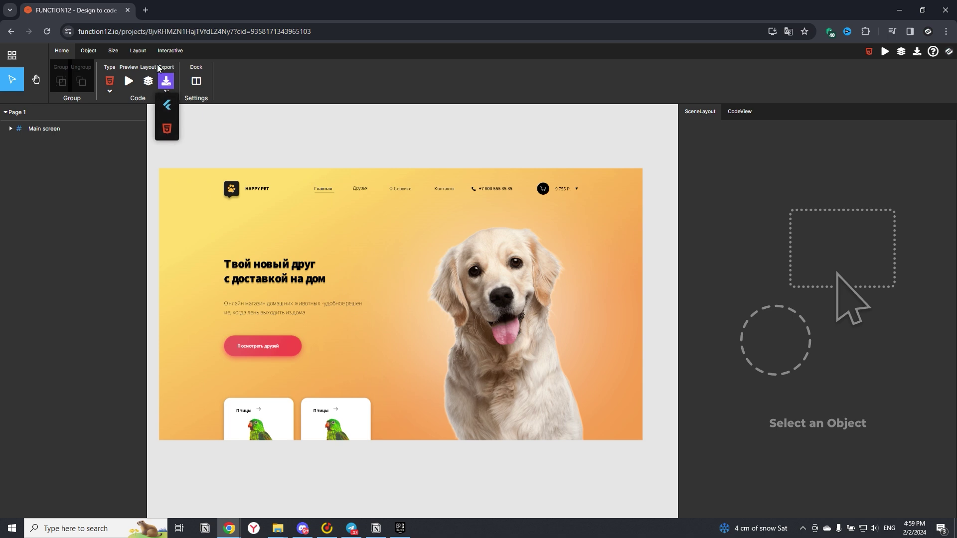
click(168, 130)
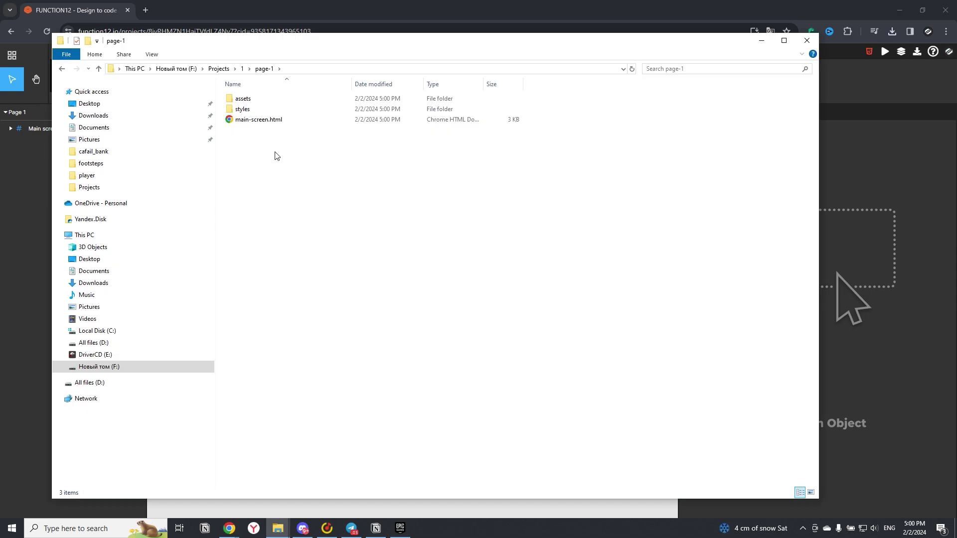
Step: Review main-screen.css in the styles folder, then go back to page-1 and open assets
double_click(250, 109)
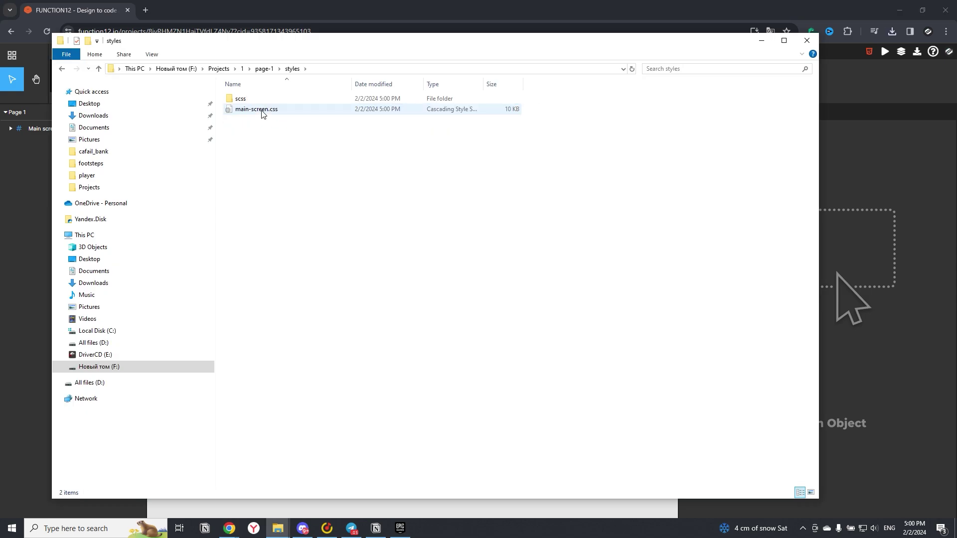
double_click(257, 109)
drag(923, 137, 890, 402)
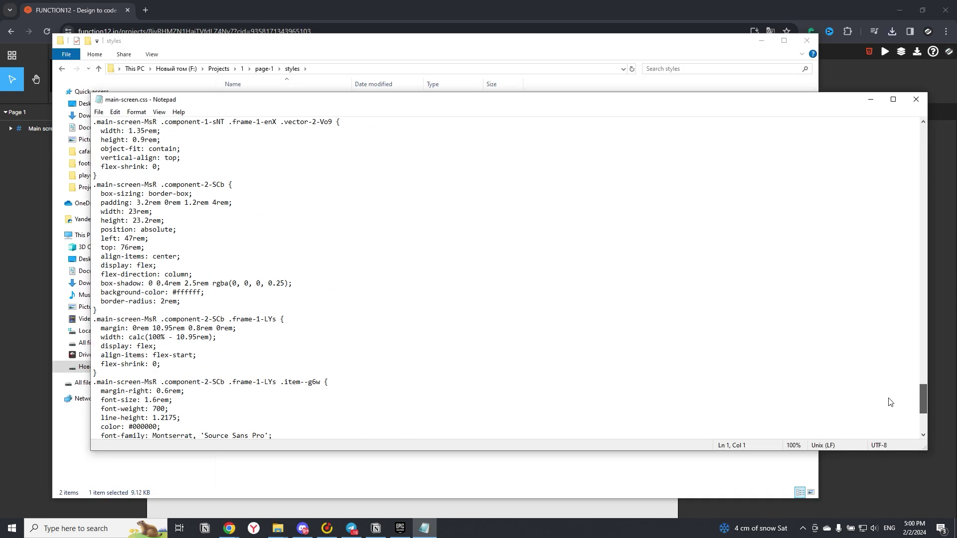
click(916, 99)
click(264, 68)
double_click(250, 98)
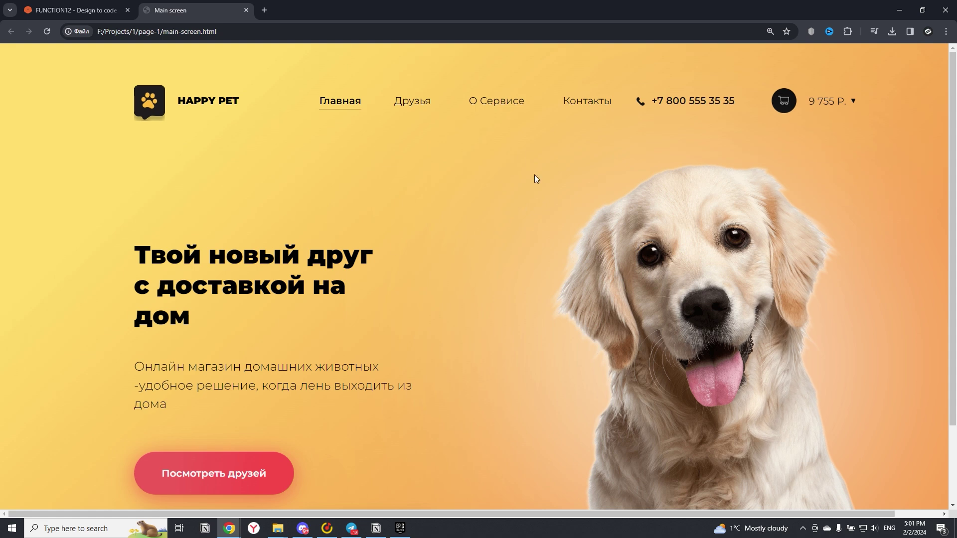
scroll(943, 187, down, 2)
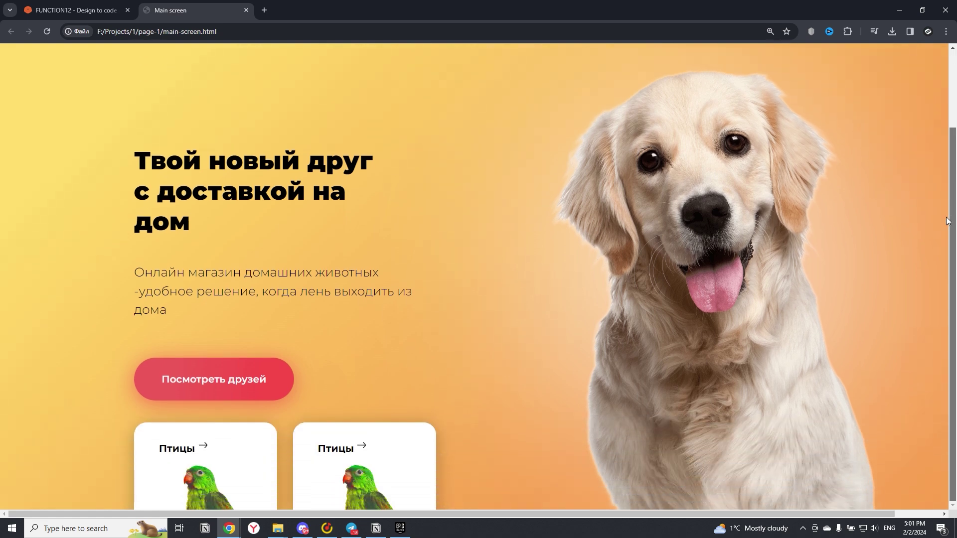
scroll(940, 239, up, 2)
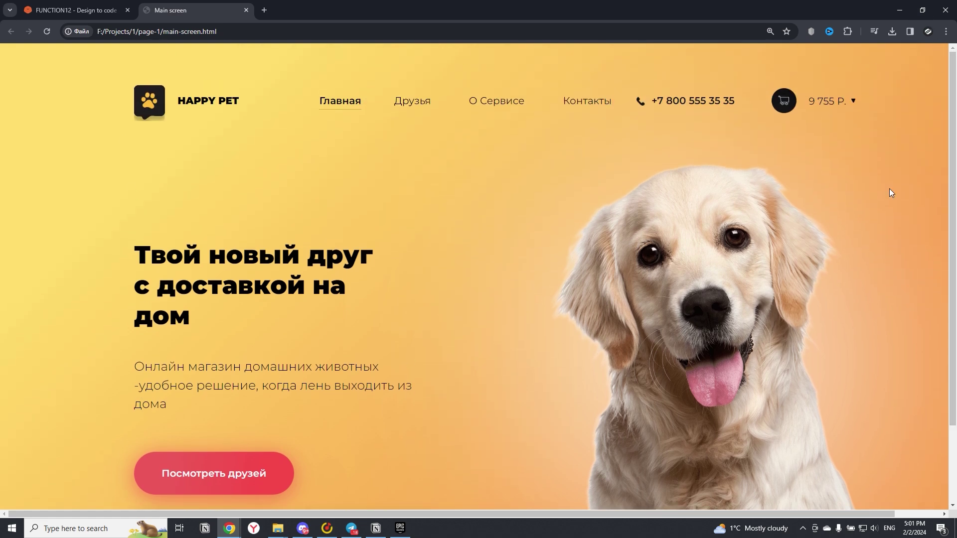